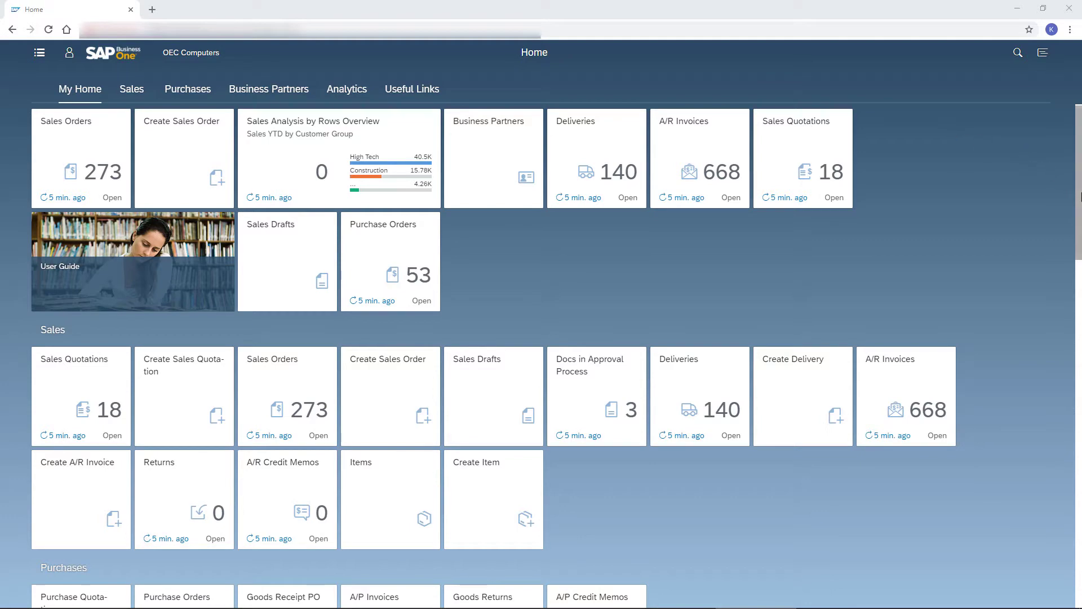
Step: Scroll the launchpad and jump to the Purchases and Sales tile groups
left_click_drag(1077, 189, 1081, 379)
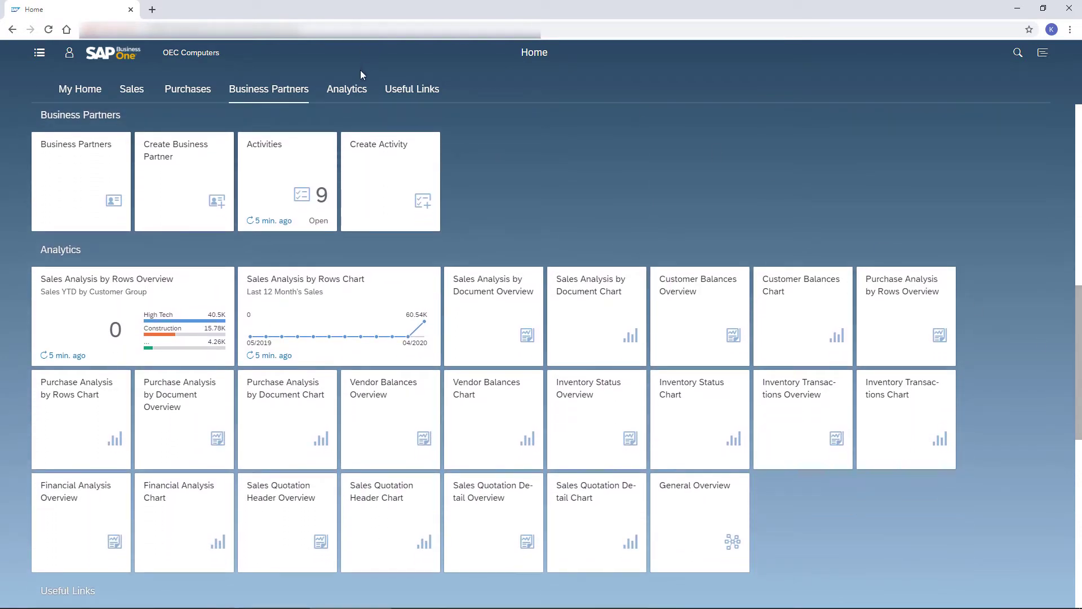
left_click(194, 93)
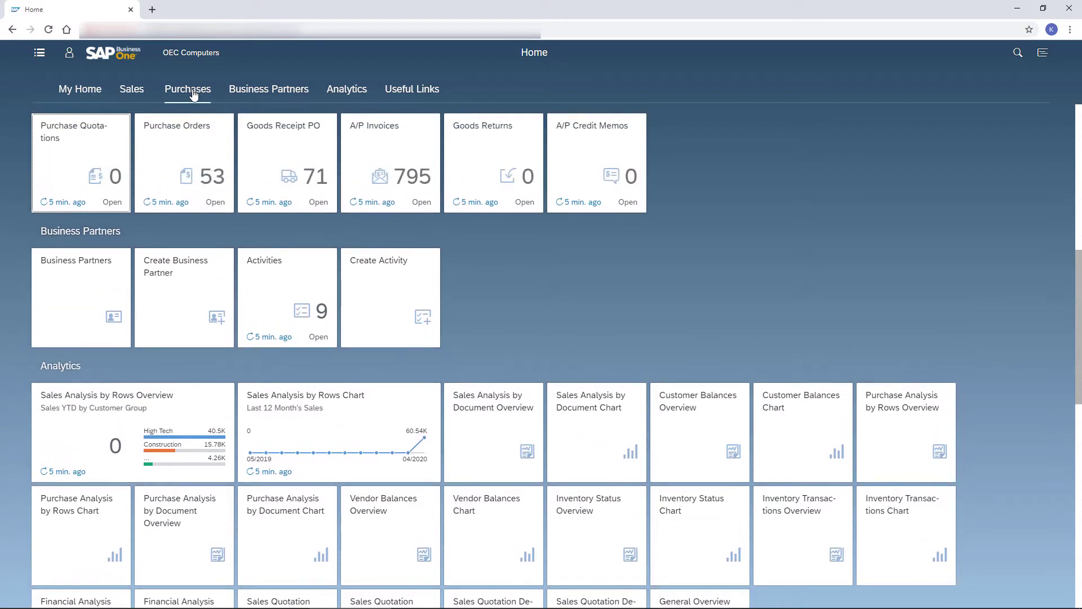
left_click(130, 91)
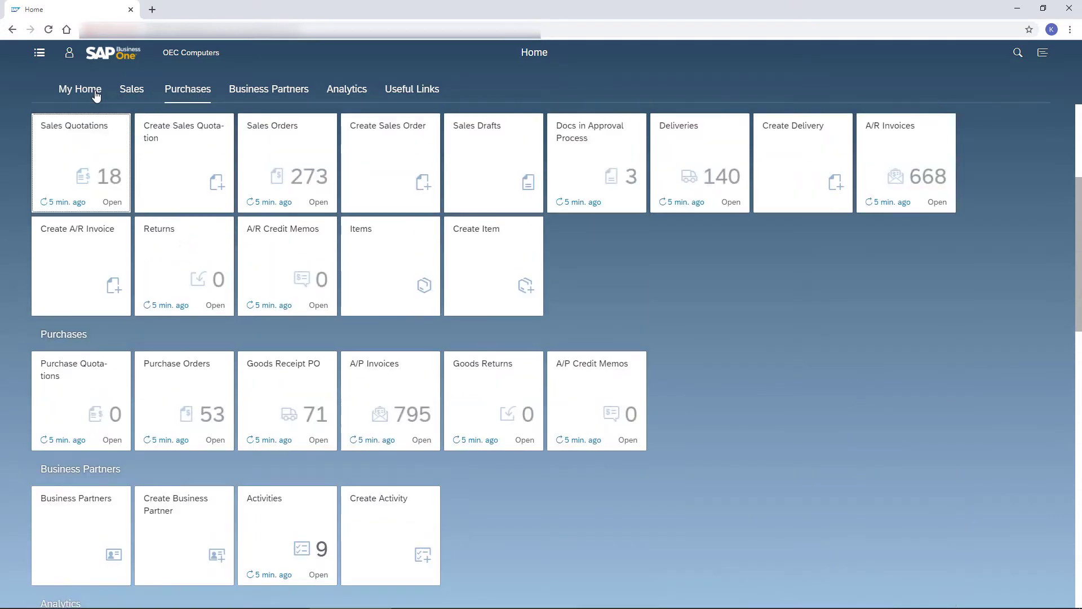
Step: Back in My Home, refresh the Sales Orders tile and open its 273 open orders
left_click(93, 95)
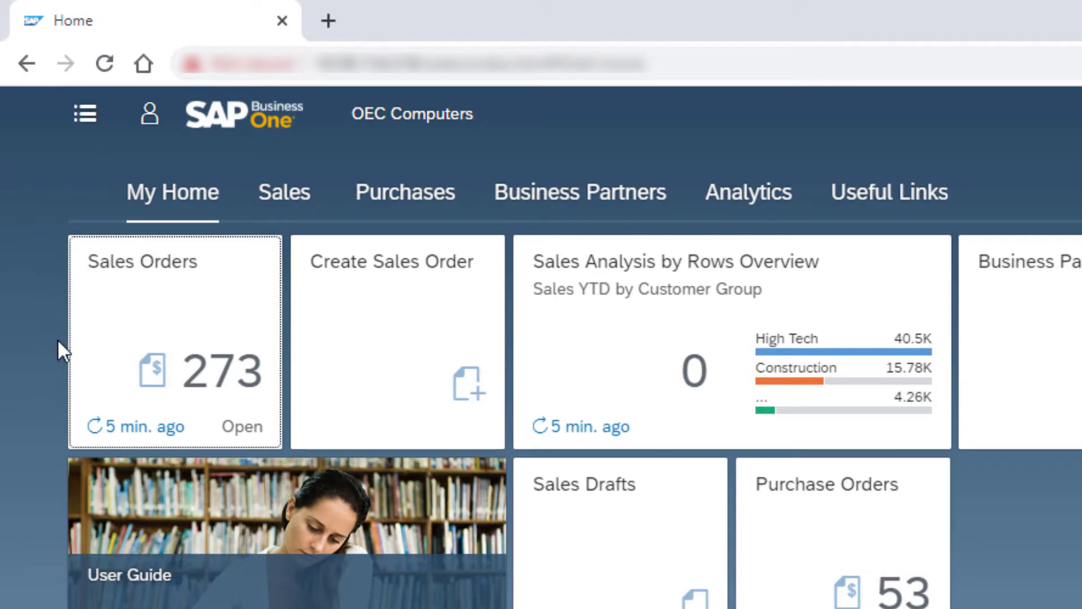
left_click(97, 430)
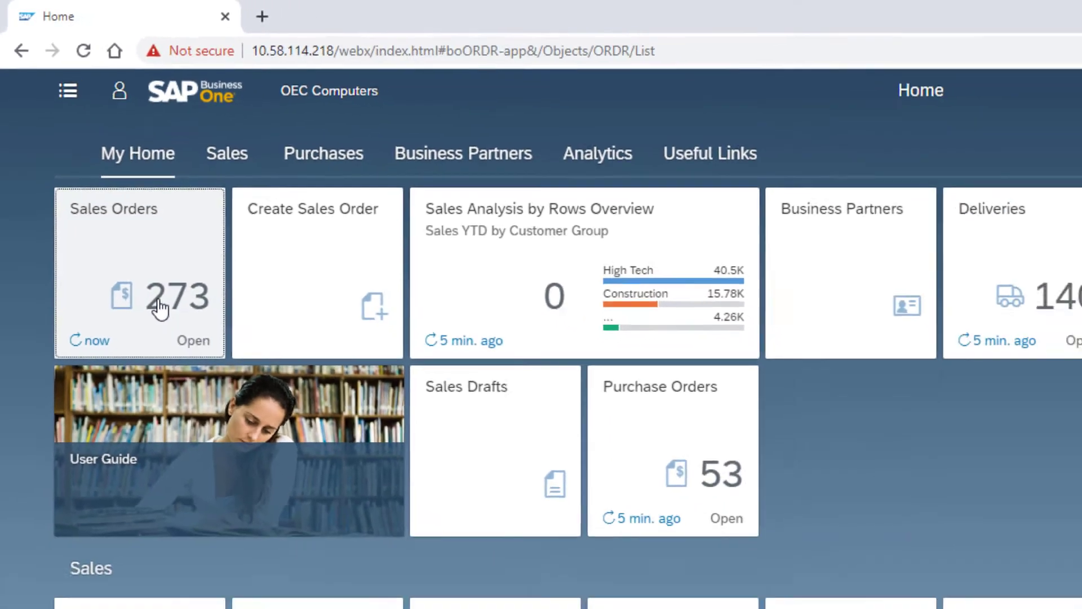
left_click(161, 307)
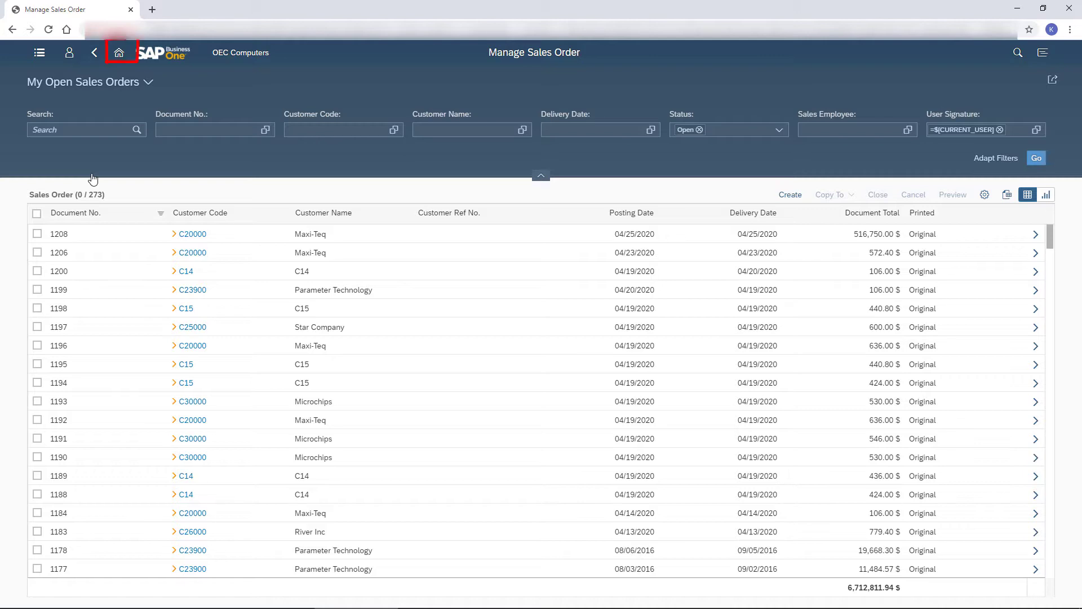
Step: Return from Manage Sales Order to the Home launchpad
left_click(118, 60)
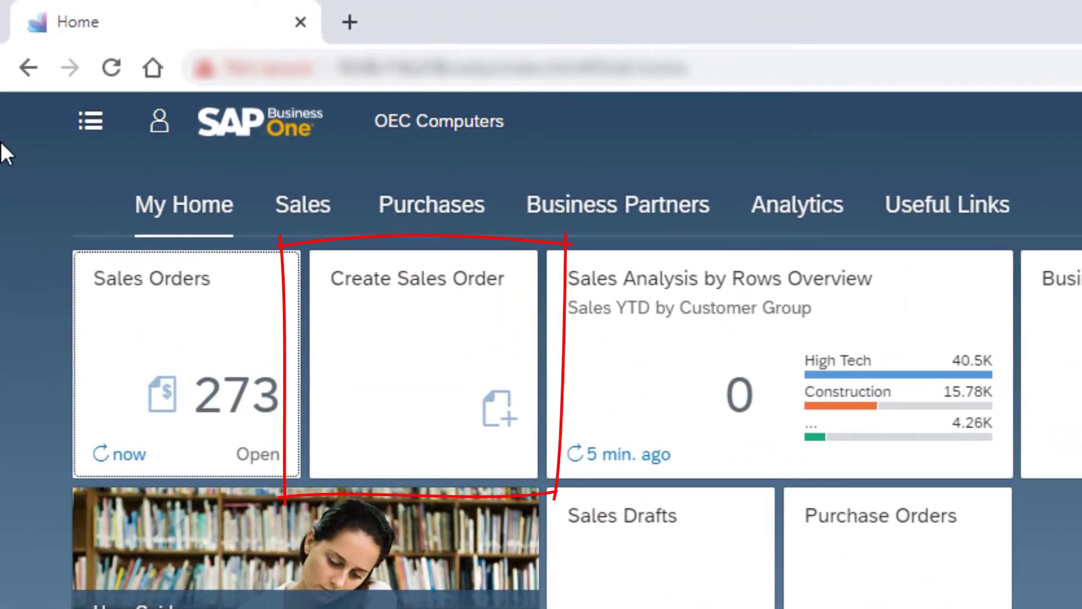
left_click(443, 390)
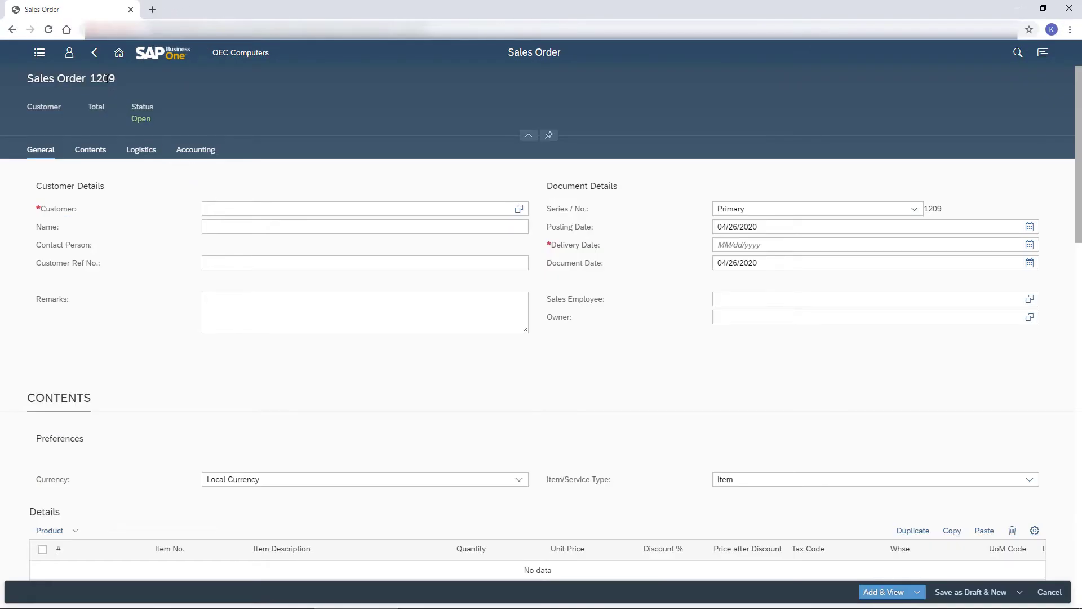
left_click(95, 56)
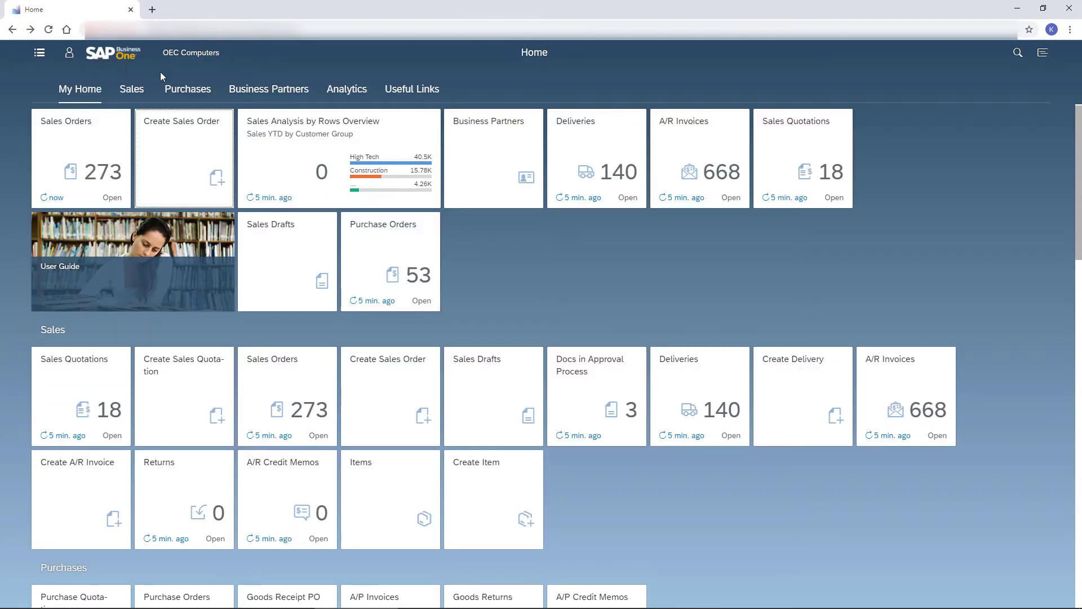
left_click(347, 94)
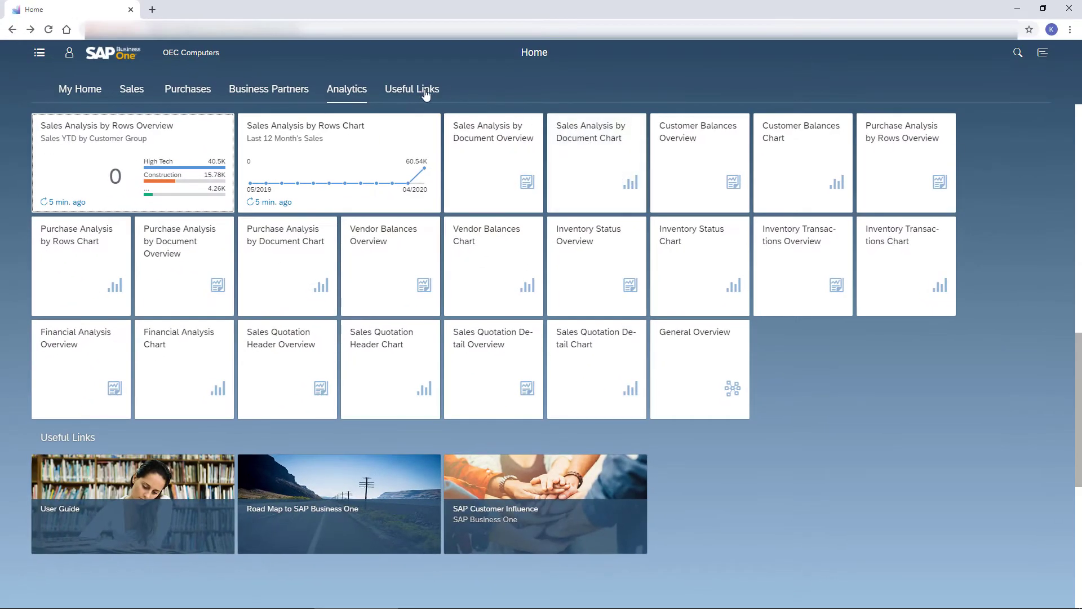
left_click(426, 94)
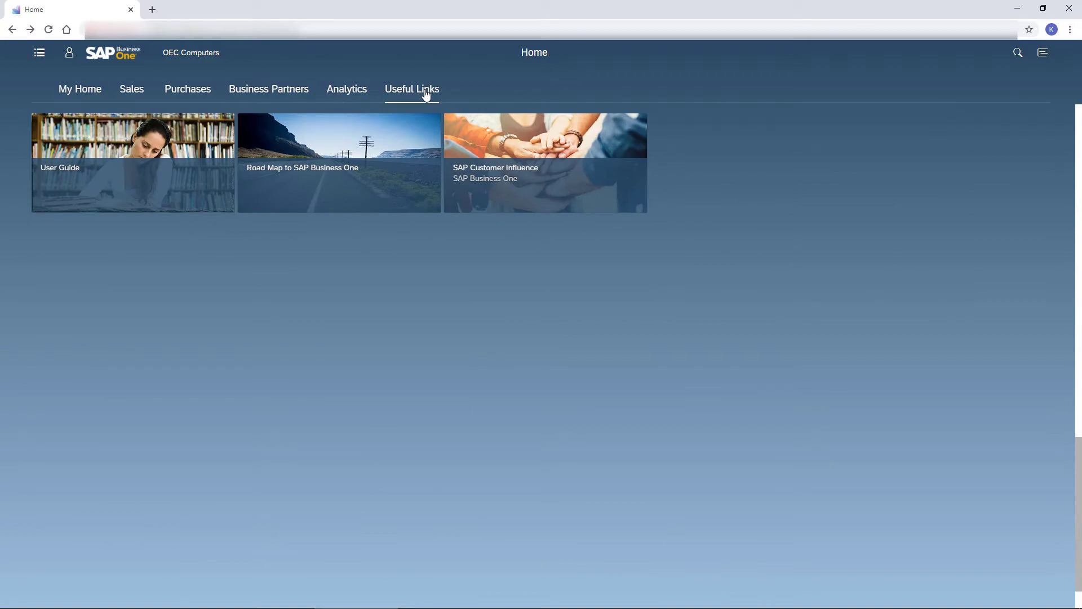
left_click(87, 94)
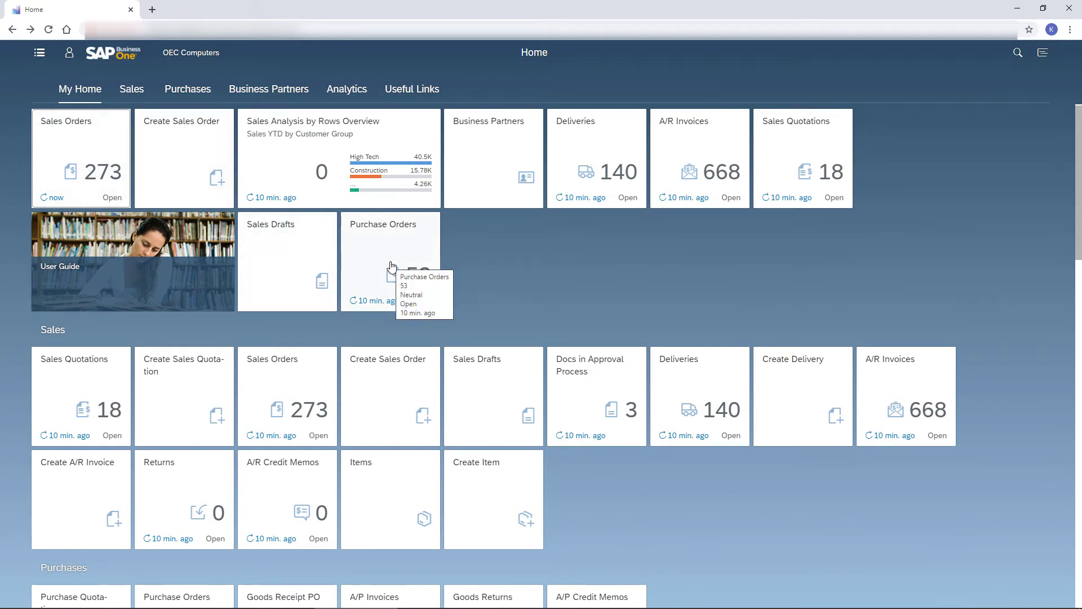
Step: Move Purchase Orders after Create Sales Order and Sales Analysis by Rows Overview to the second row's start
left_click_drag(392, 266, 277, 188)
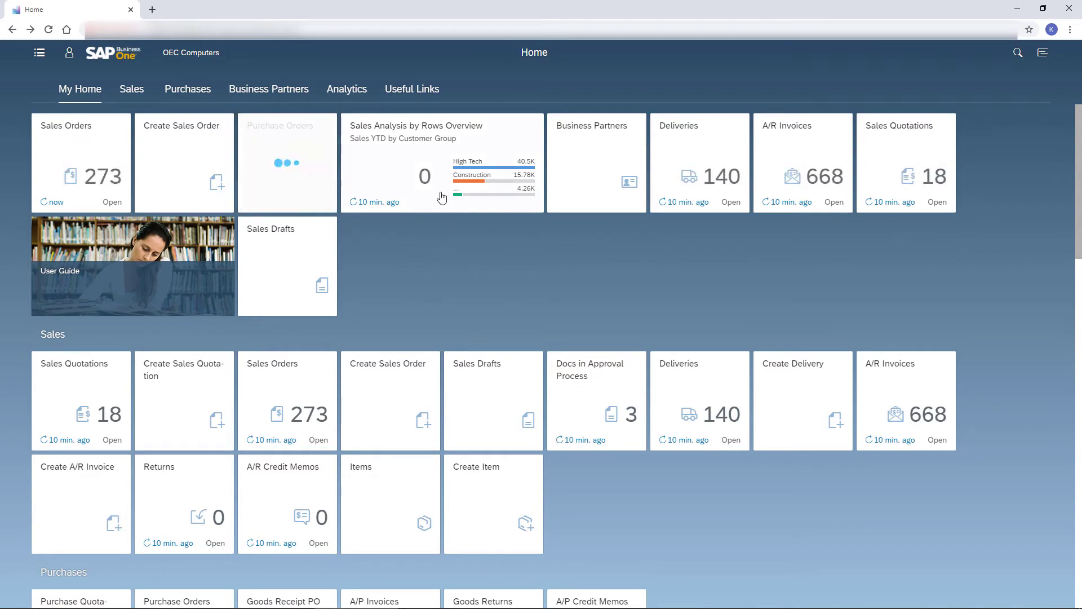
left_click_drag(442, 198, 116, 310)
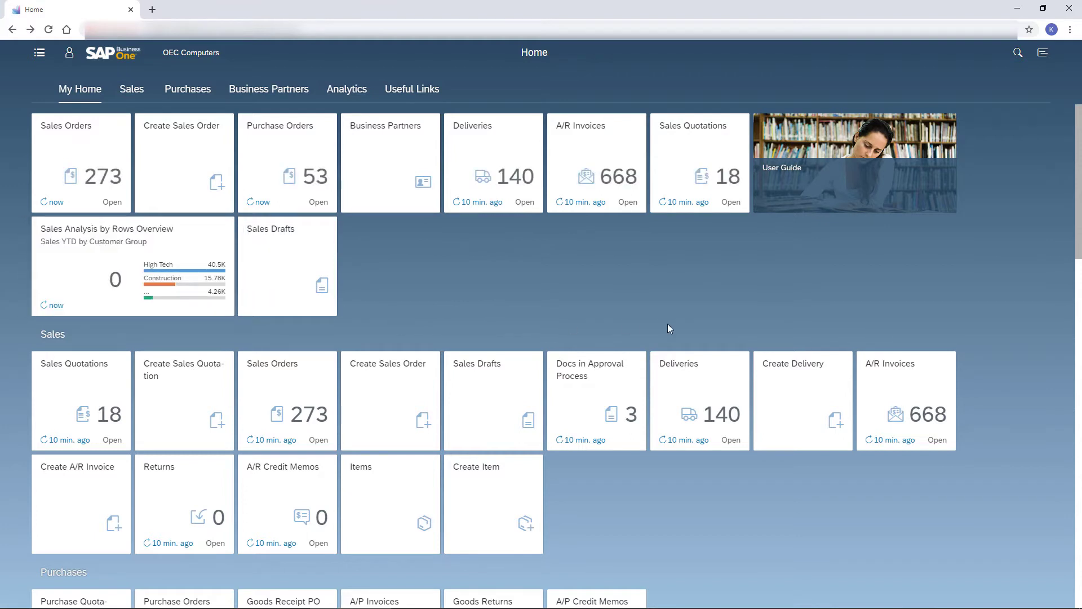
Step: Choose Edit Home Page from the user panel to make the home page editable
left_click(69, 55)
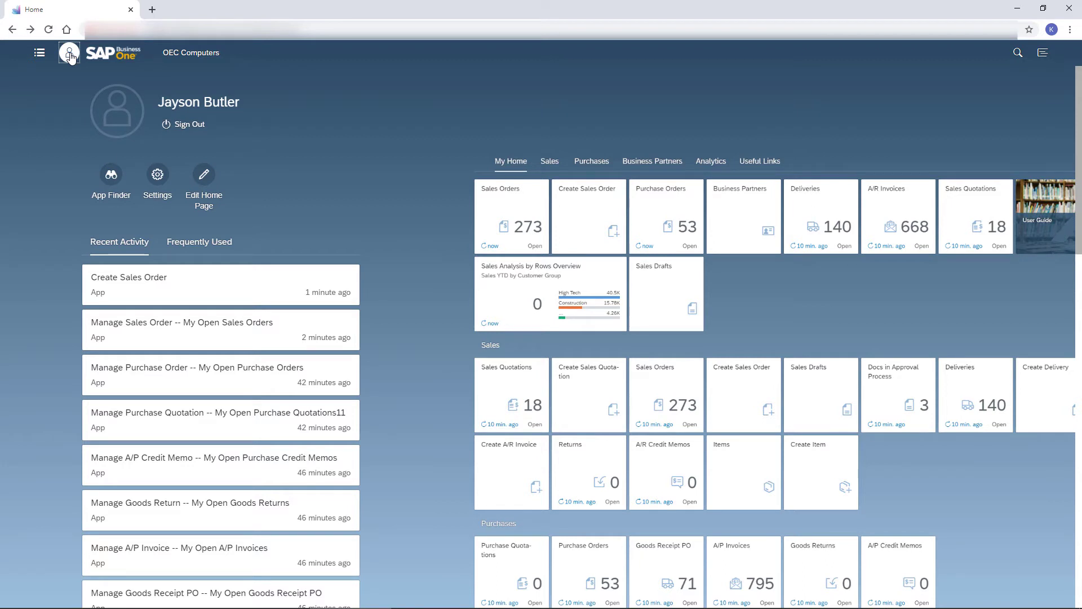
left_click(205, 175)
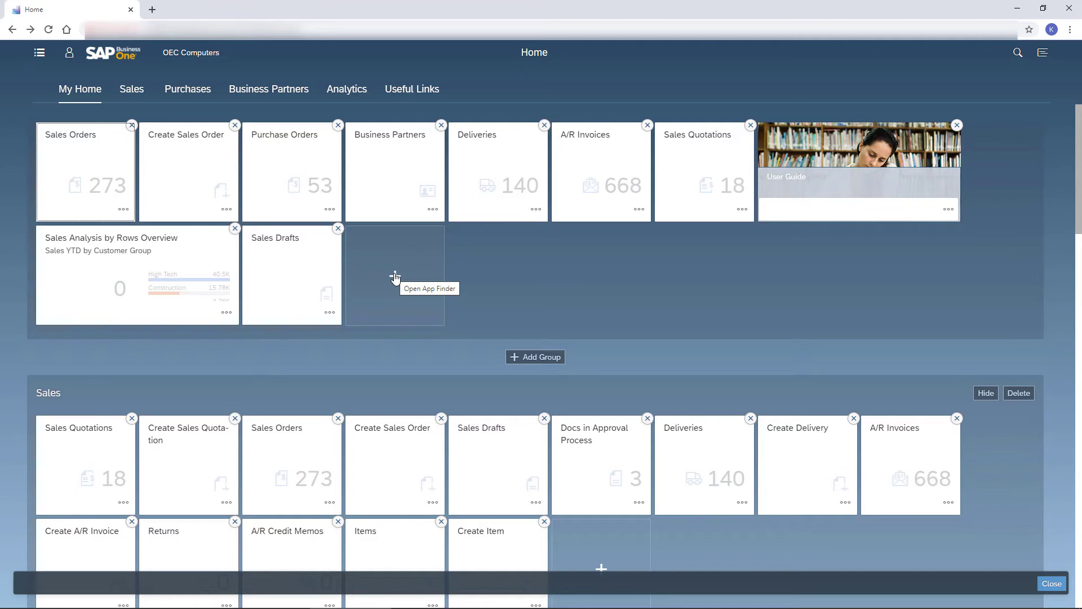
Step: Search the App Finder for 'activi', pin the Activities tile to My Home, and go back
left_click(394, 278)
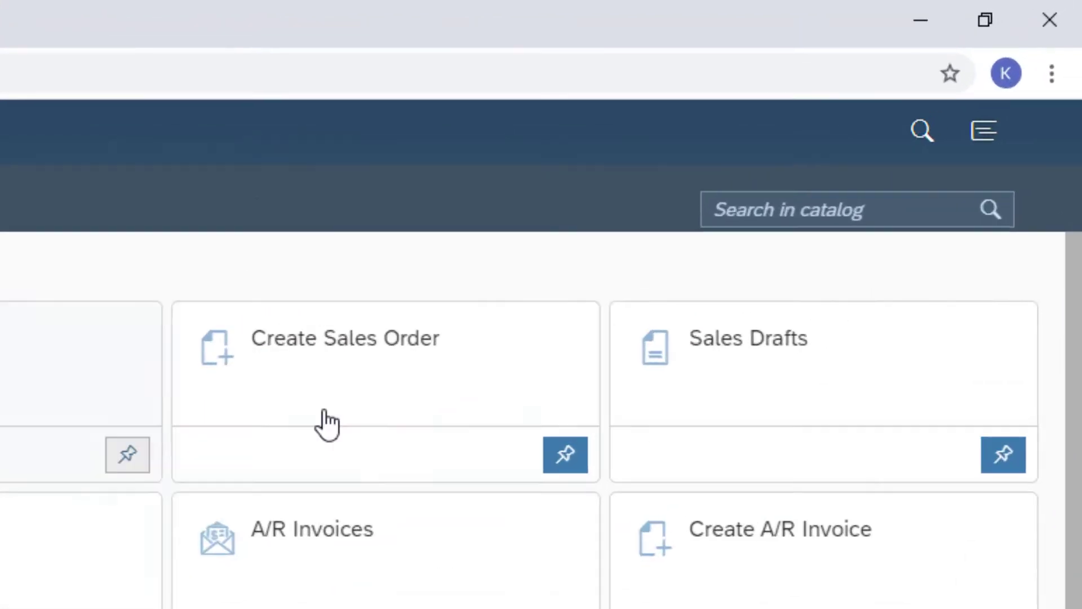
left_click(976, 85)
type("activ")
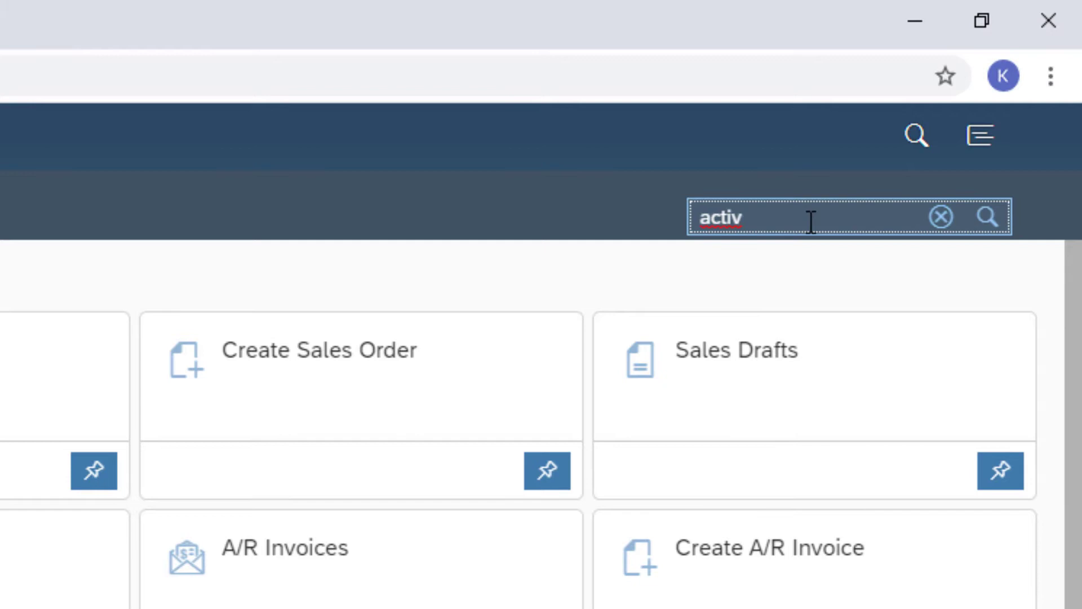
type("i")
left_click(986, 219)
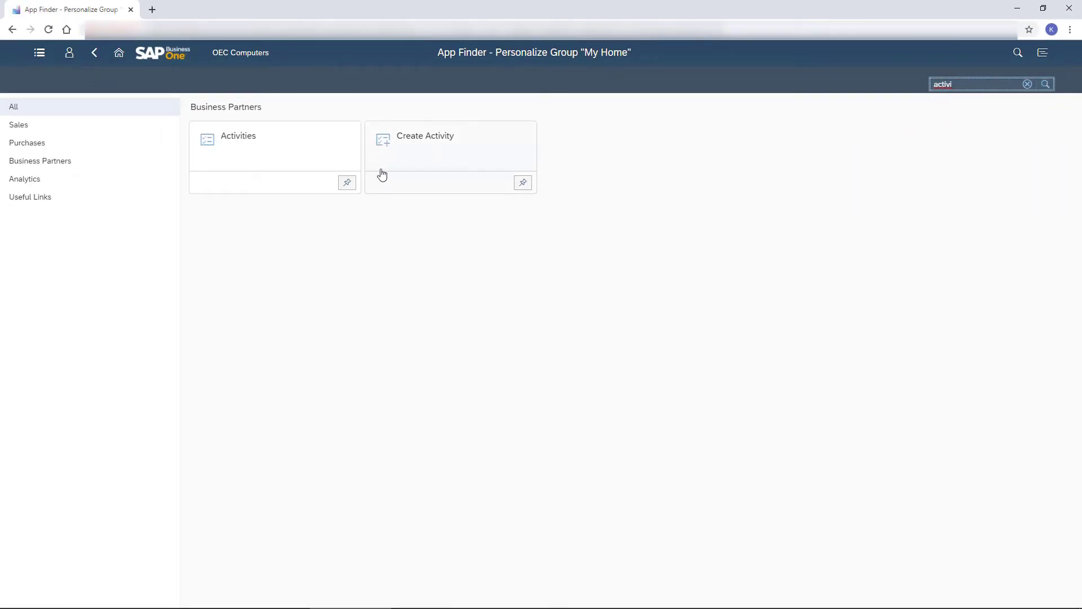
left_click(346, 183)
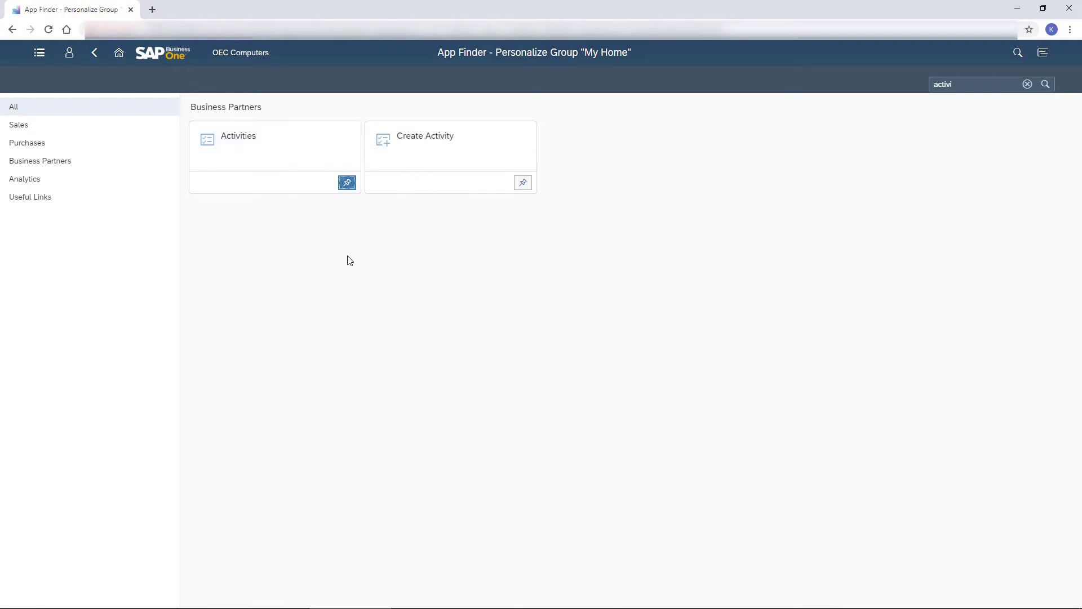
left_click(93, 54)
left_click(93, 54)
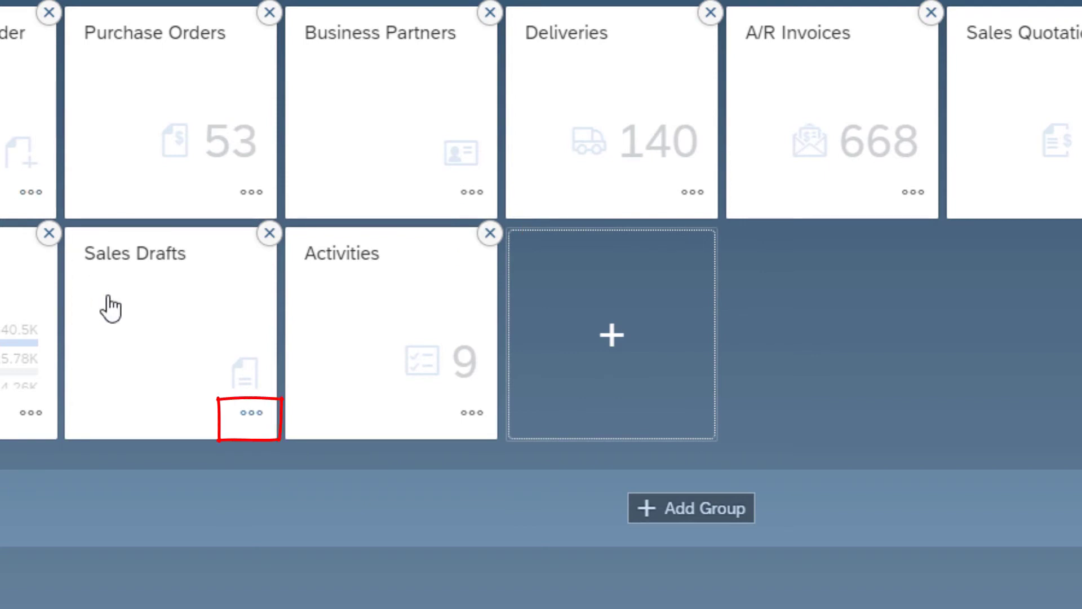
Step: Check the Sales Drafts tile's move option, then close edit mode to save the home page
left_click(251, 412)
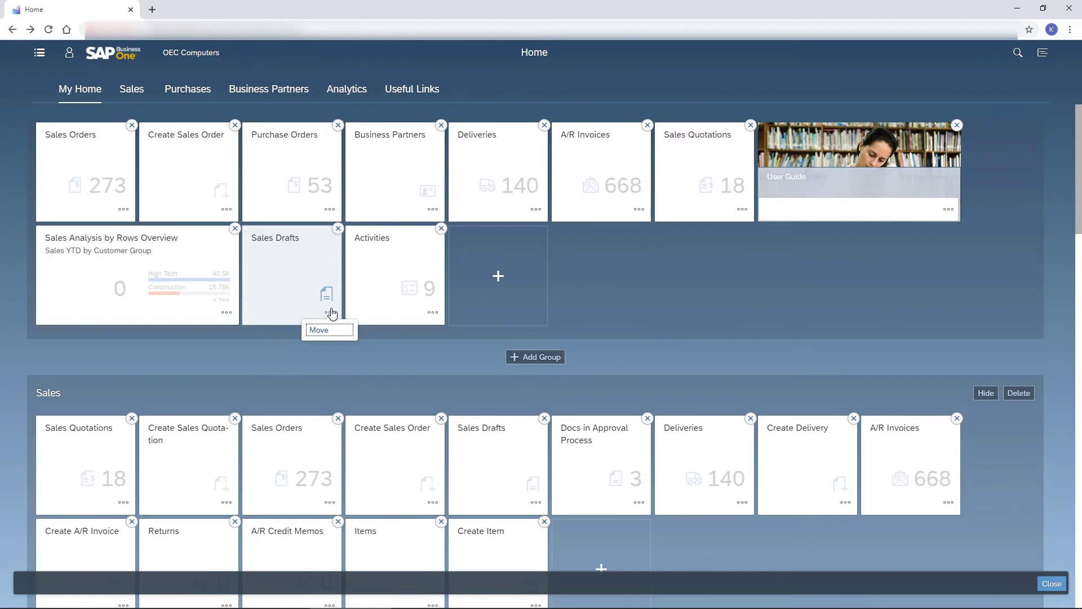
left_click(1052, 584)
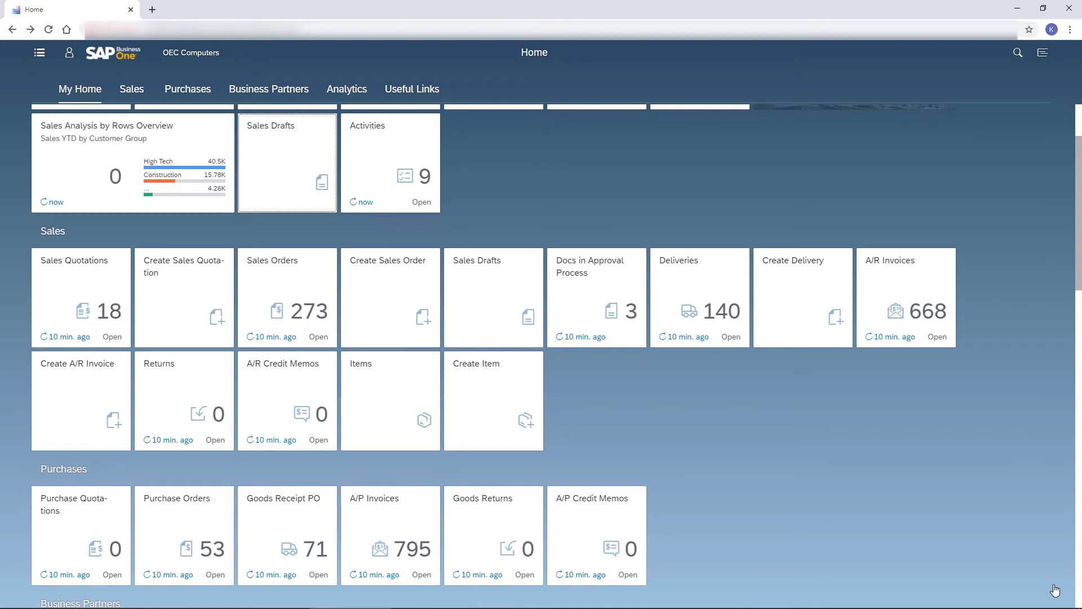
left_click(49, 55)
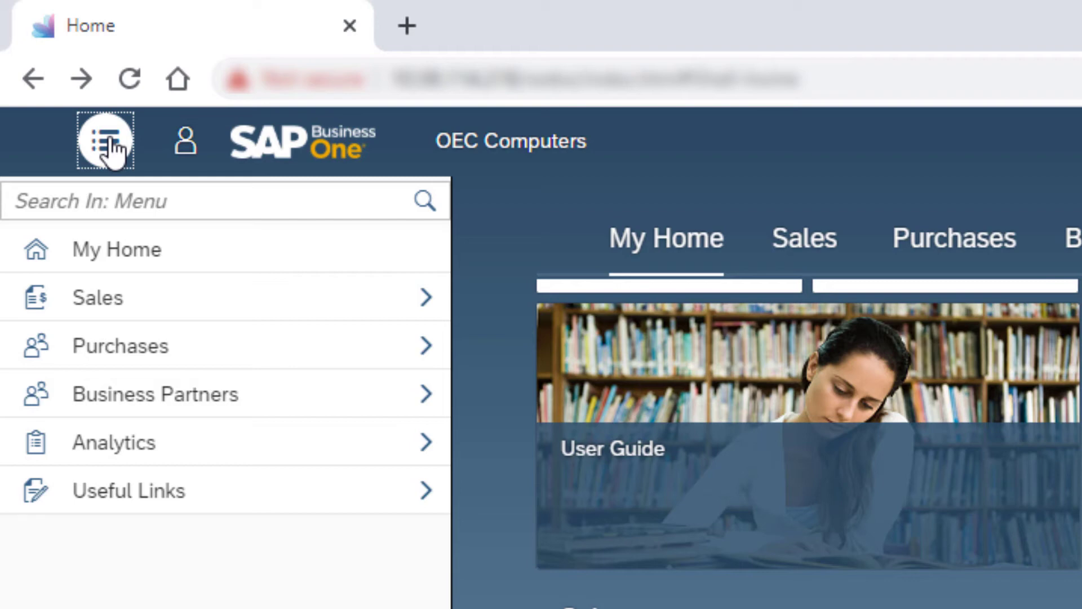
left_click(126, 192)
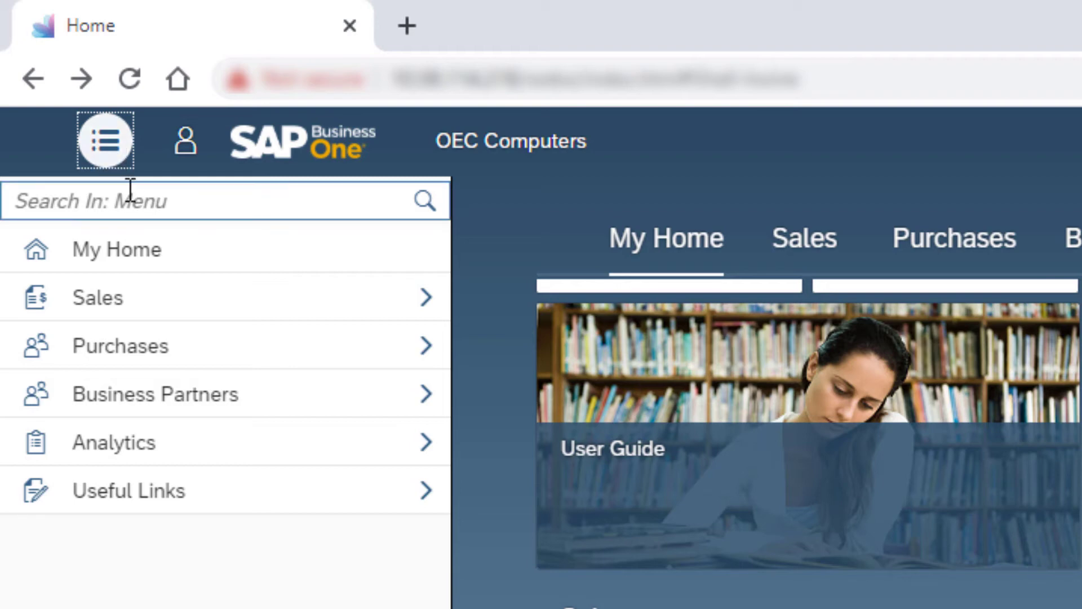
type("dra")
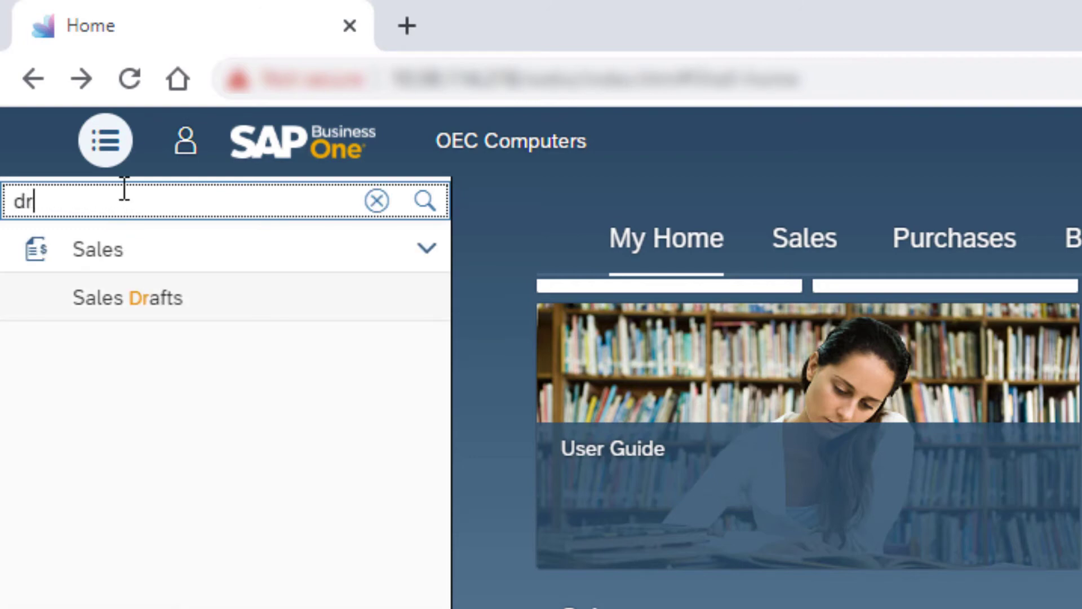
type("ft")
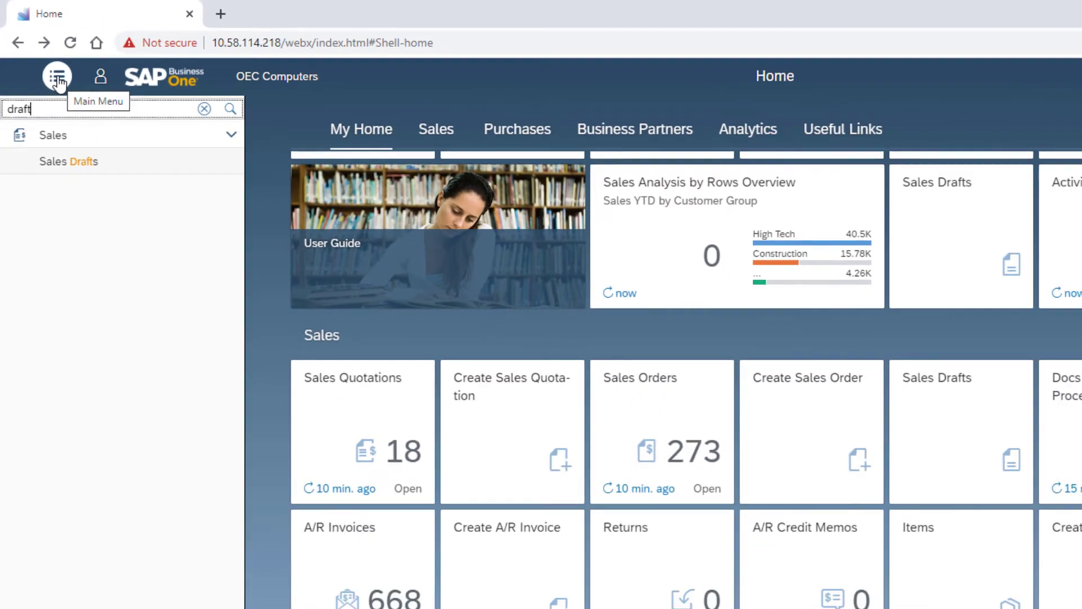
left_click(108, 150)
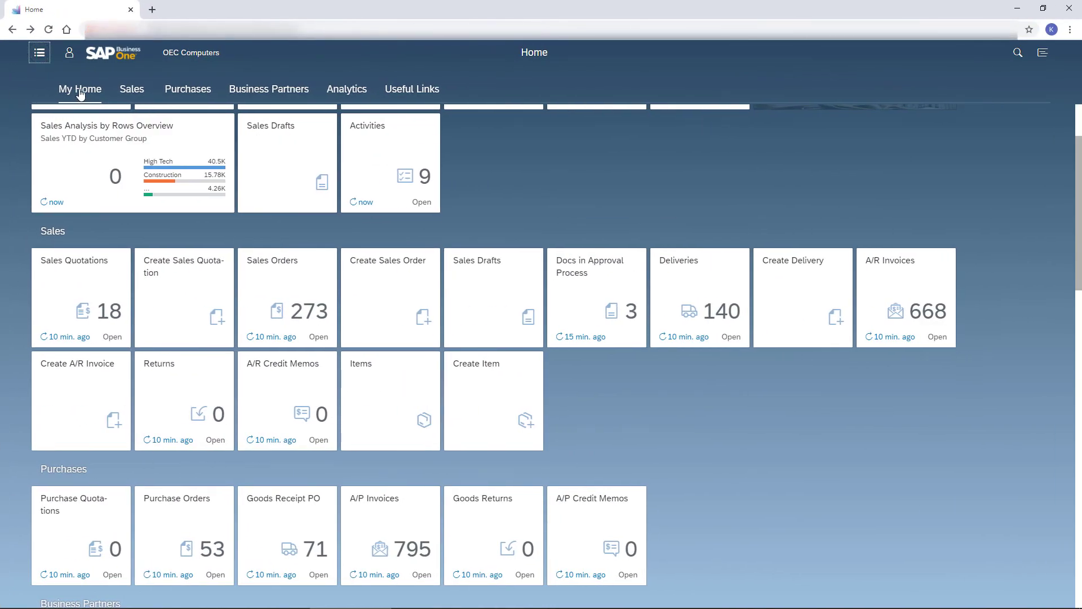
left_click(80, 91)
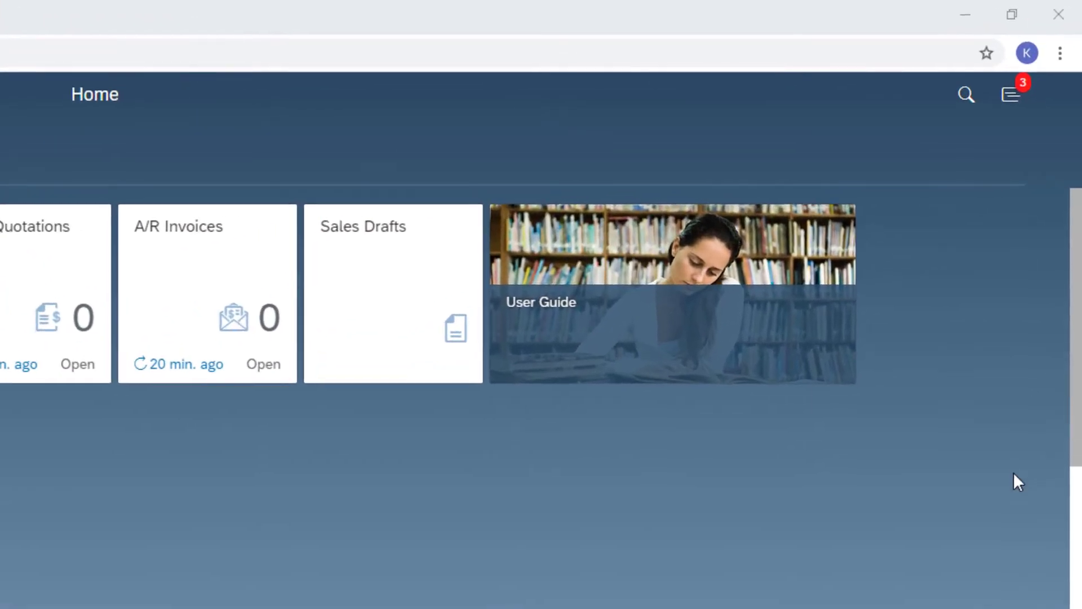
Step: Show the three notifications grouped by date, then sorted by priority
left_click(1011, 110)
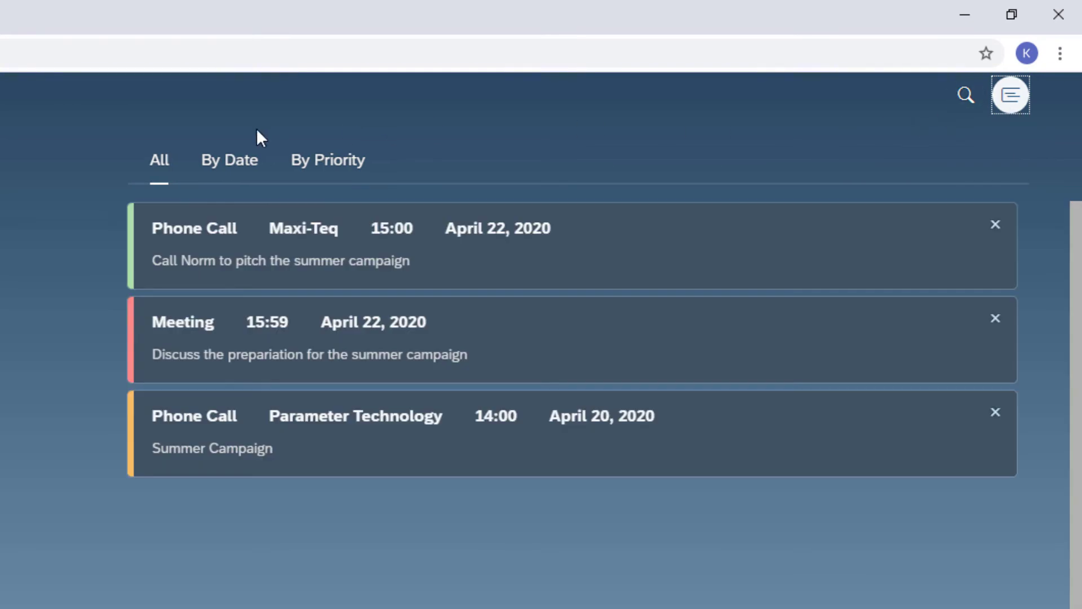
left_click(232, 163)
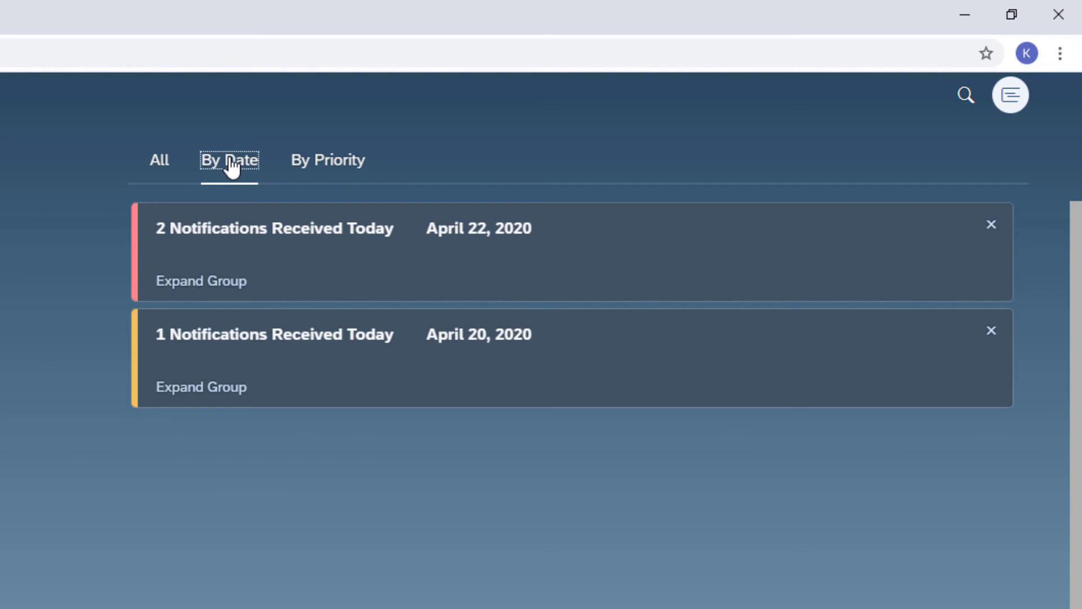
left_click(327, 163)
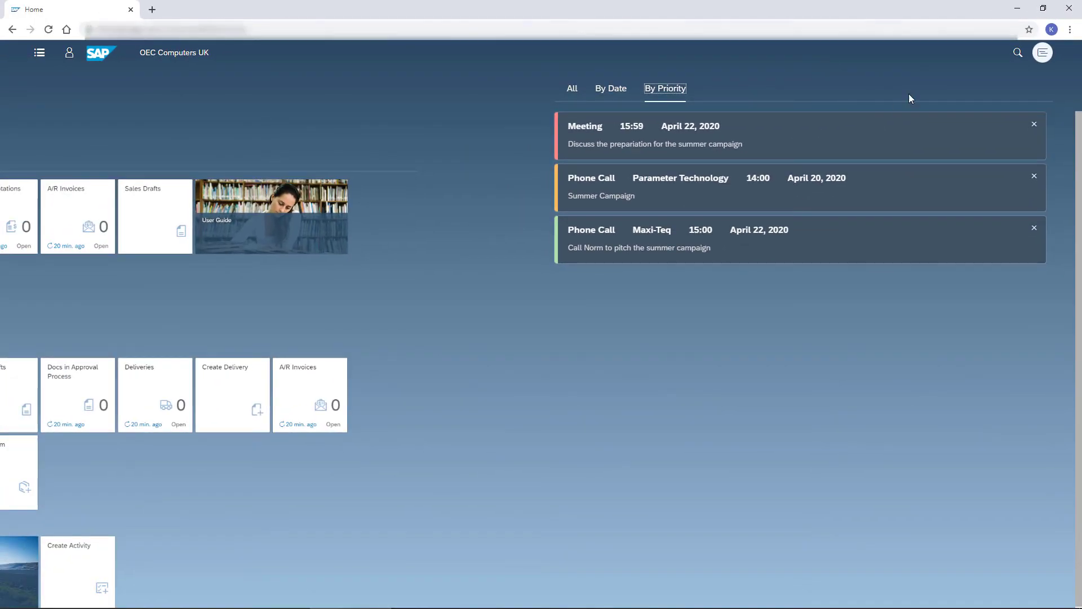
Step: Close notifications, open Settings, view Notifications, then keep English under Language & Region
left_click(1042, 53)
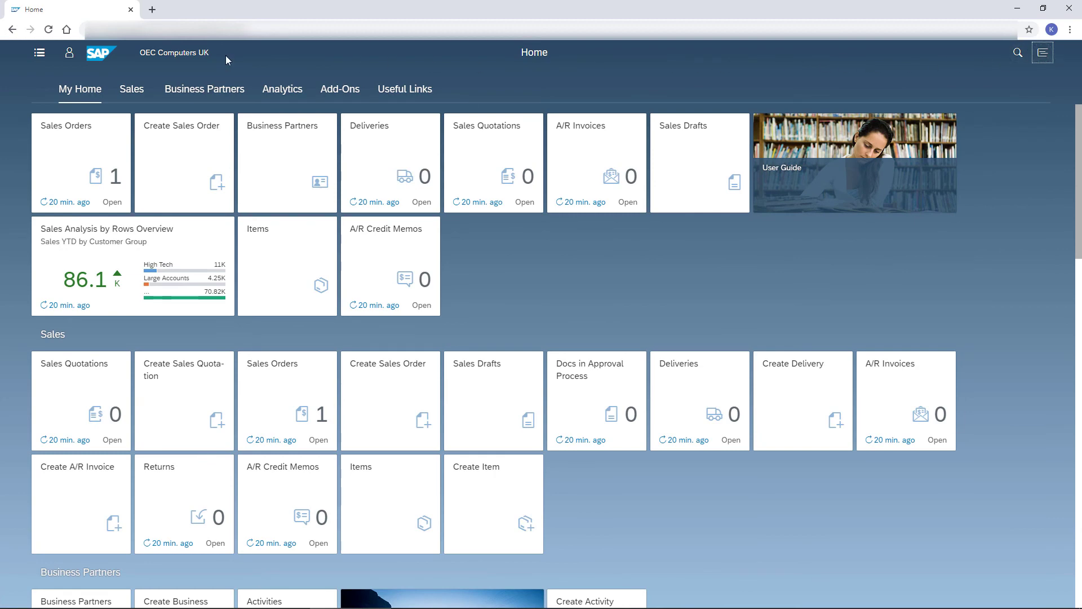
left_click(68, 53)
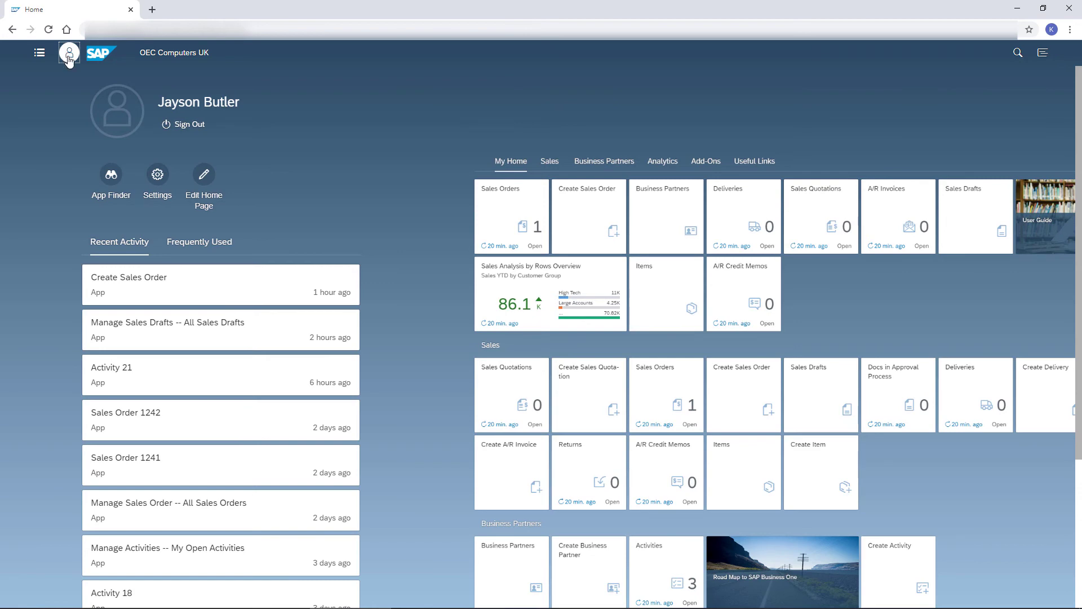
left_click(160, 178)
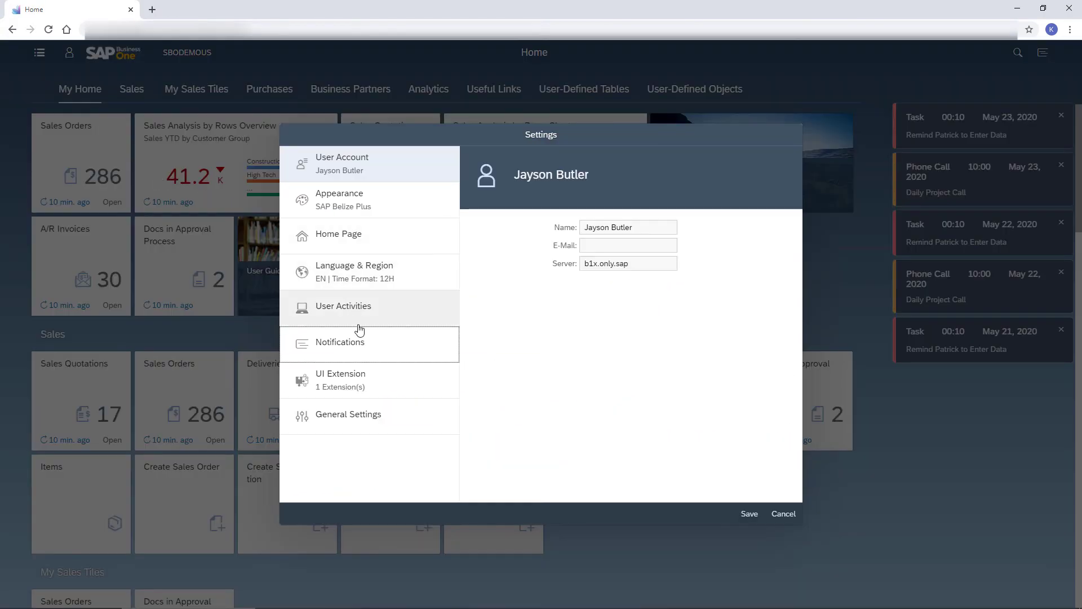
left_click(359, 352)
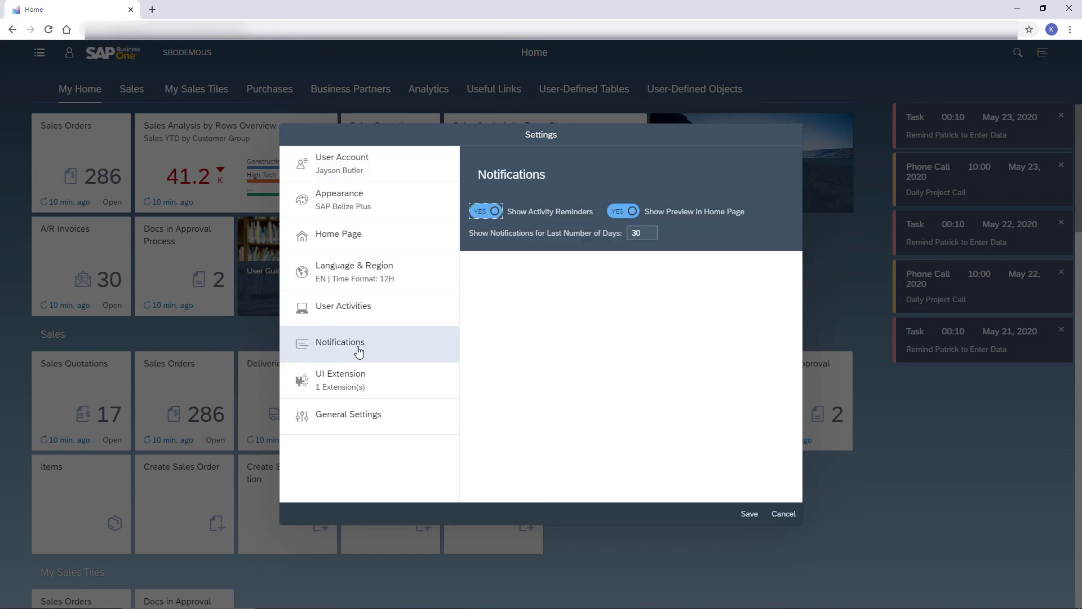
left_click(350, 279)
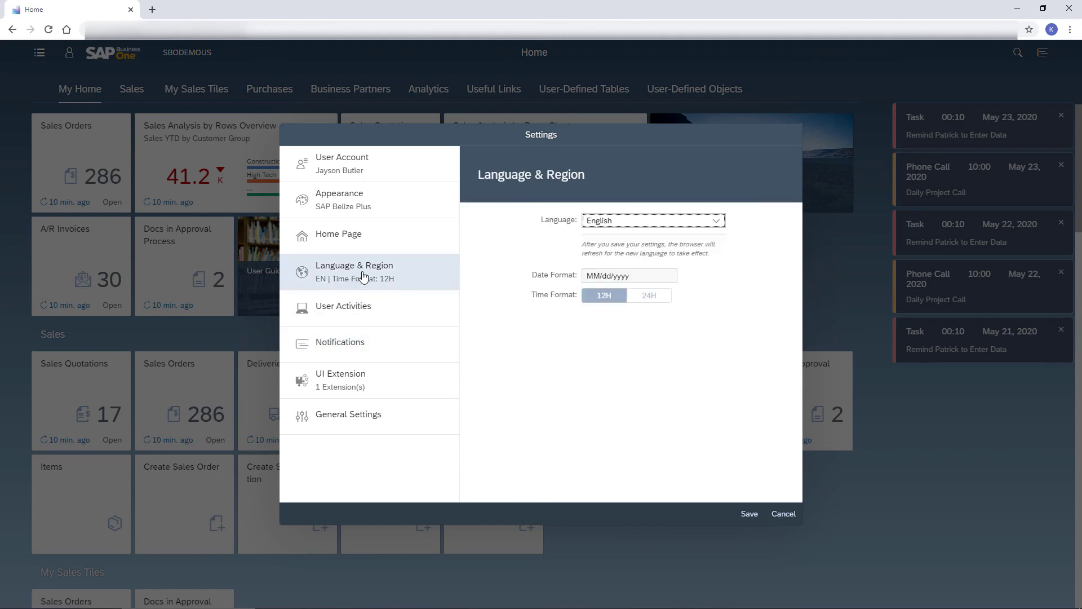
left_click(717, 223)
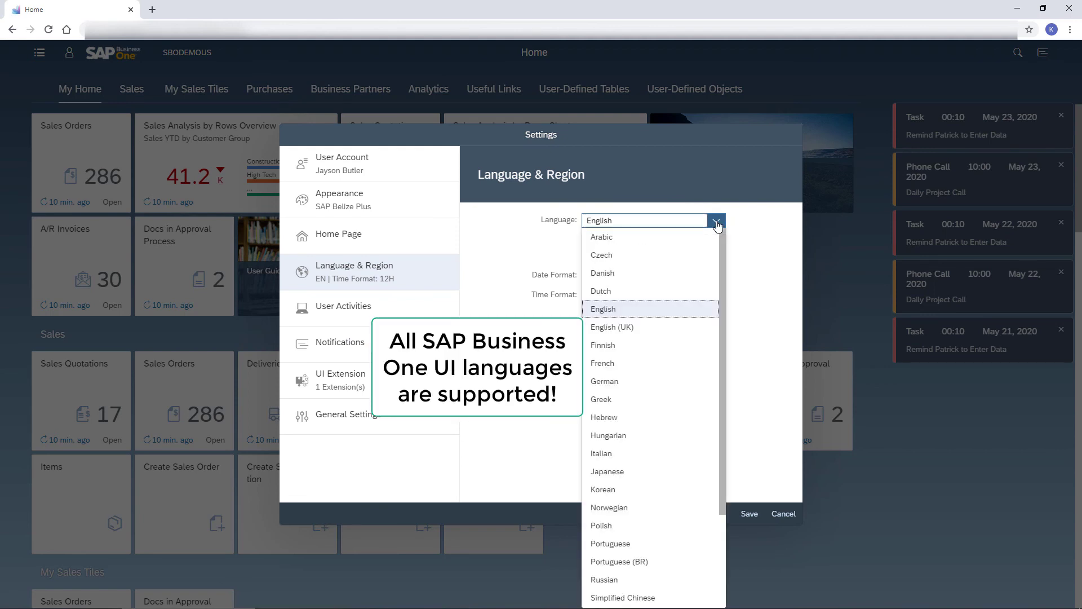
left_click(716, 224)
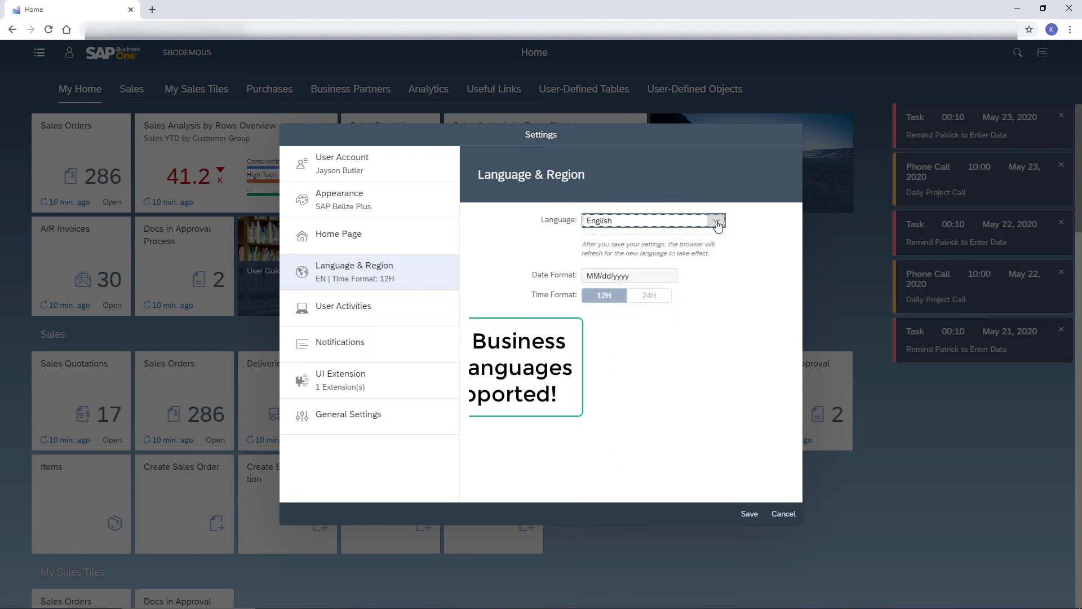
Step: Select the SAP Belize HCB theme under Appearance and save it
left_click(361, 208)
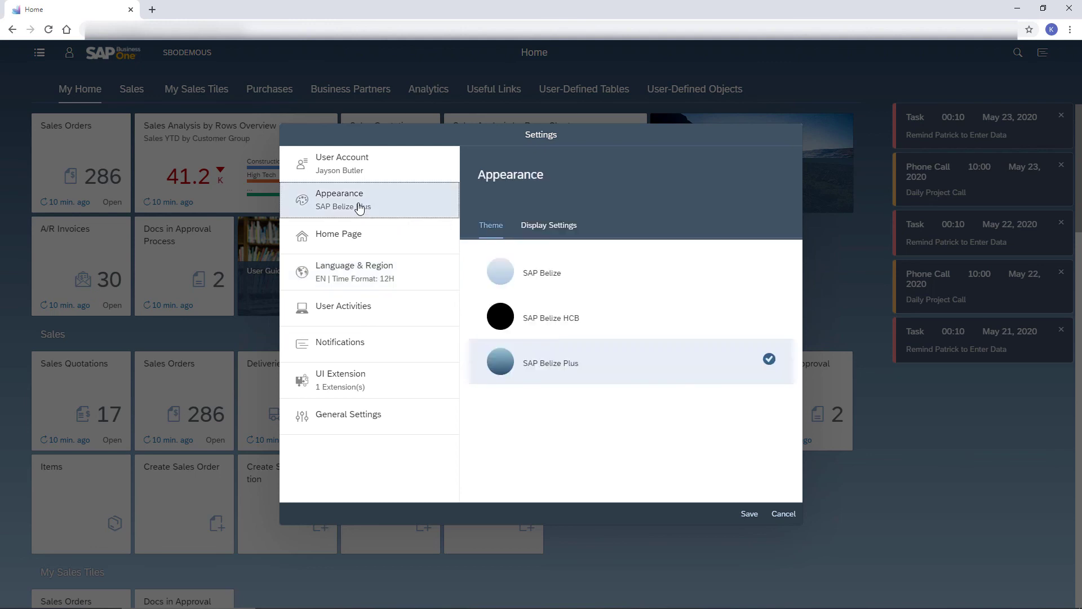
left_click(568, 323)
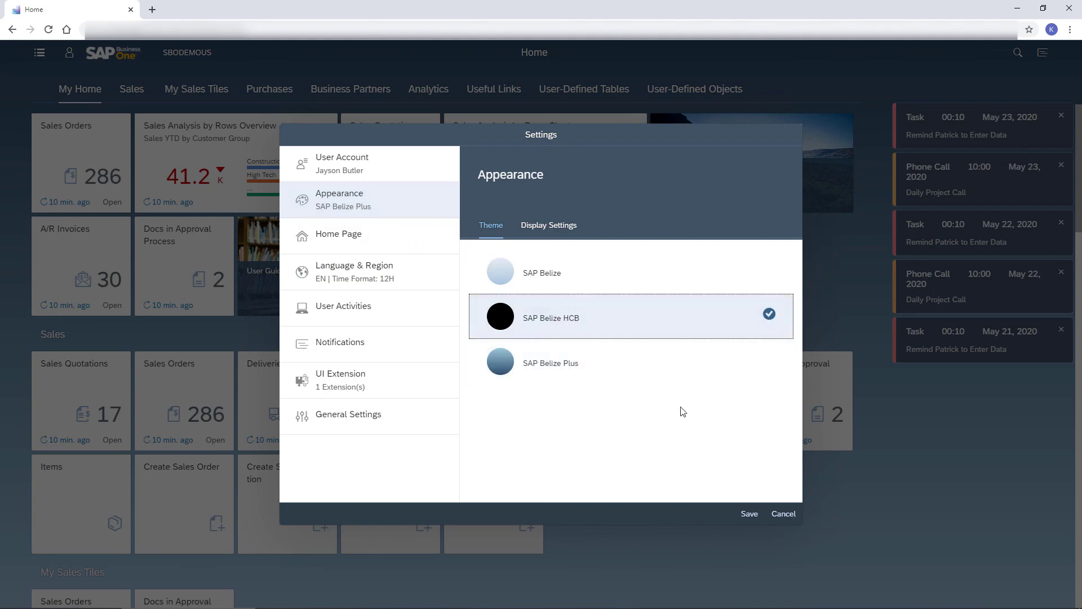
left_click(749, 514)
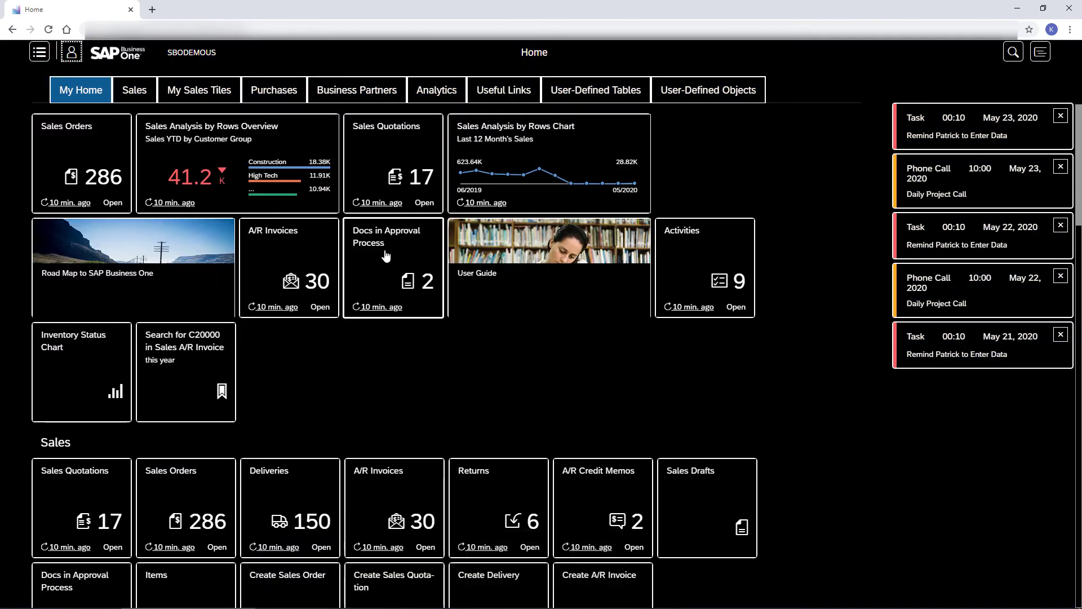
left_click(72, 52)
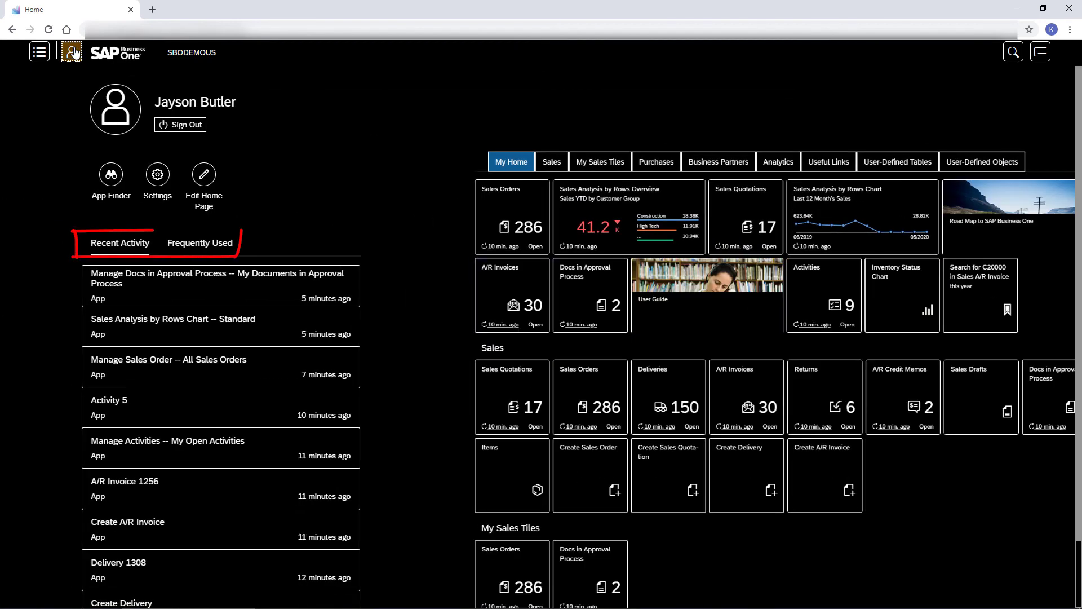
left_click(198, 244)
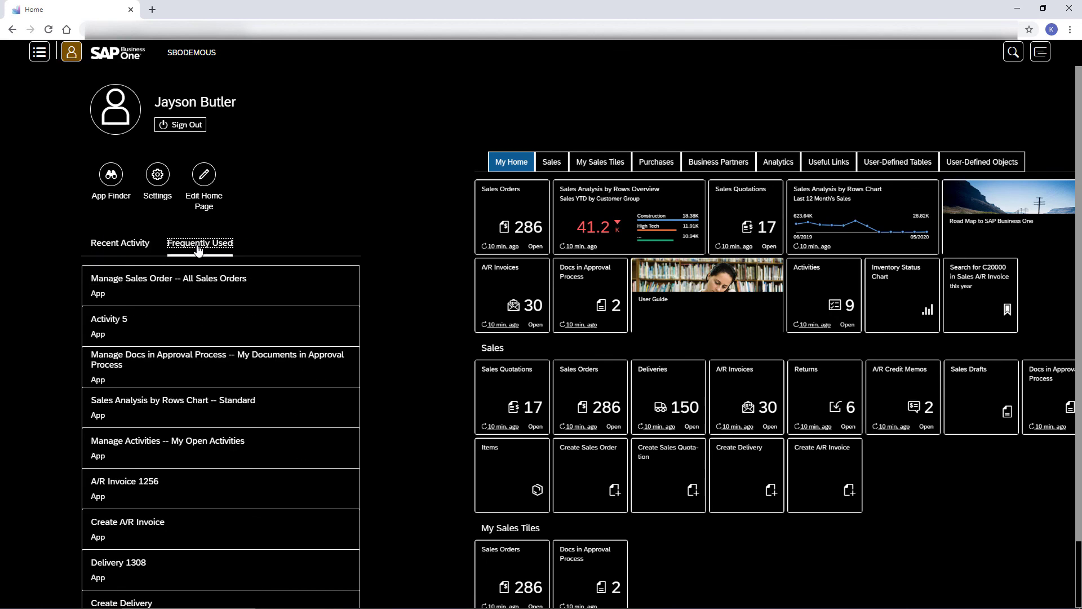
left_click(71, 55)
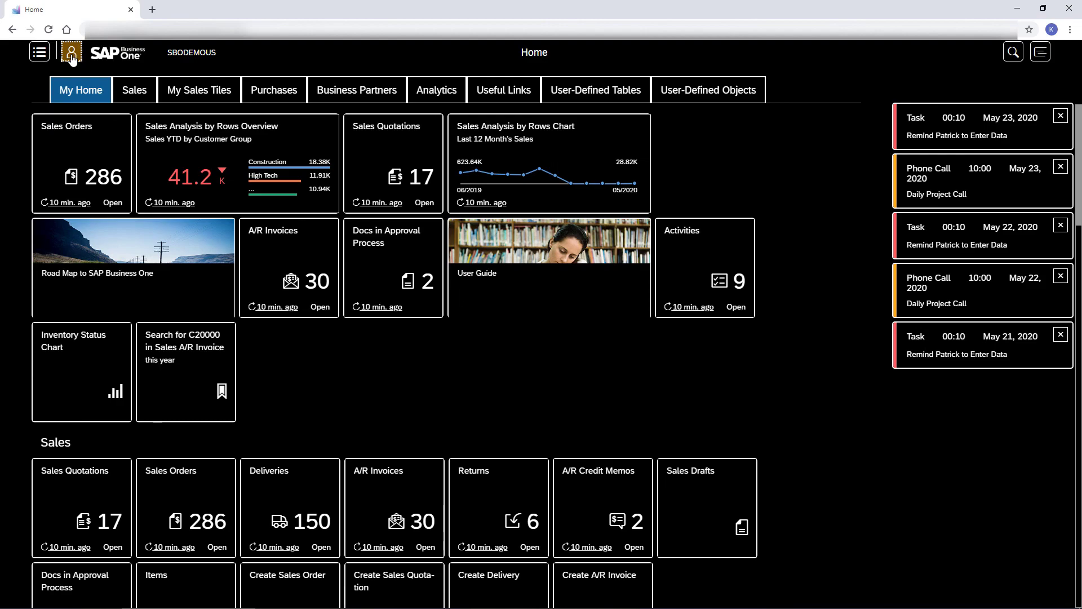